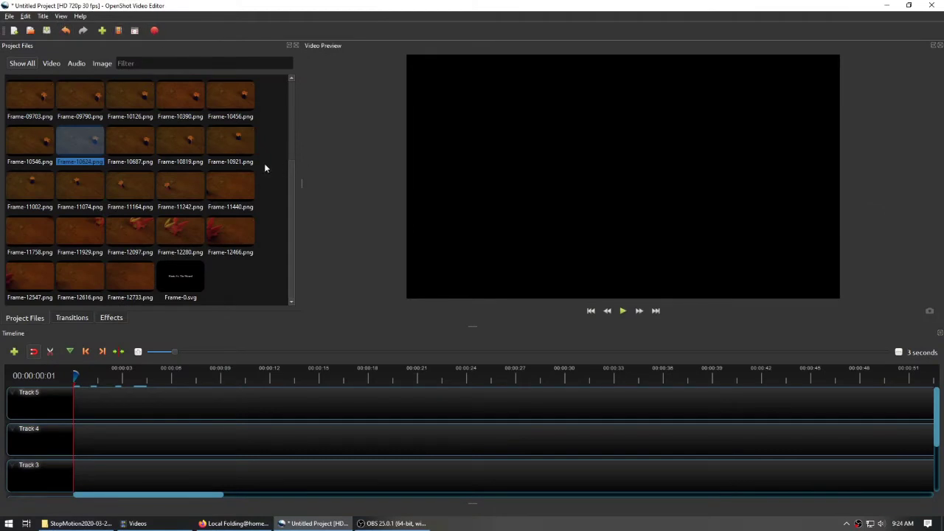
Step: Confirm the Image Length (seconds) preference under General is 0.50 for still images
left_click(278, 177)
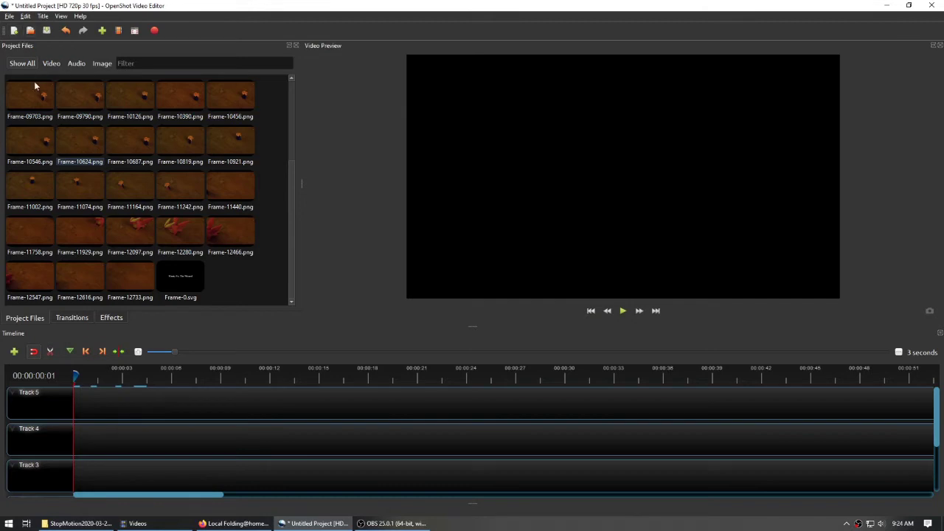
left_click(11, 16)
mouse_move(30, 18)
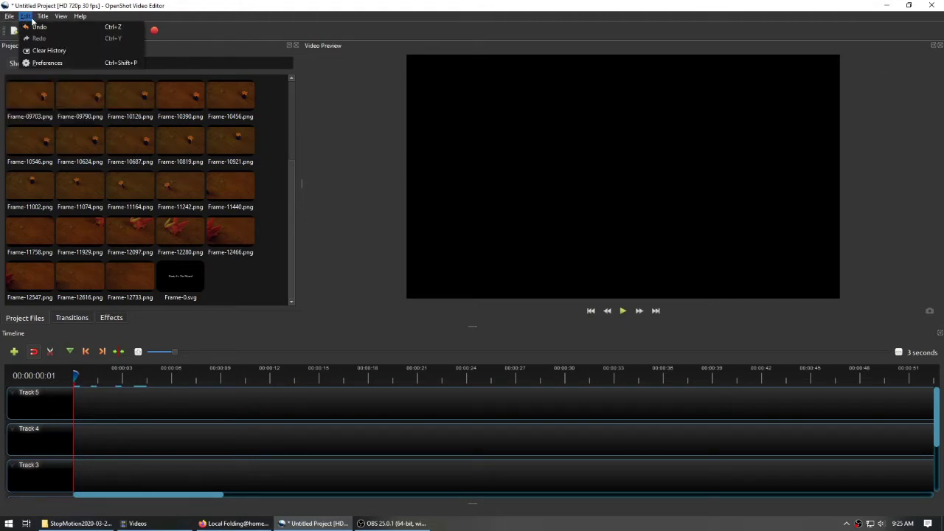
left_click(46, 63)
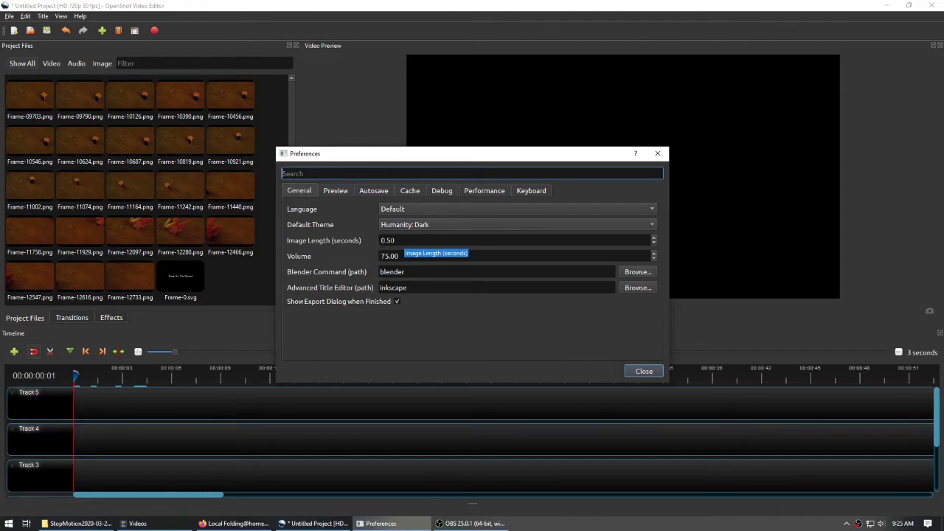
left_click(387, 240)
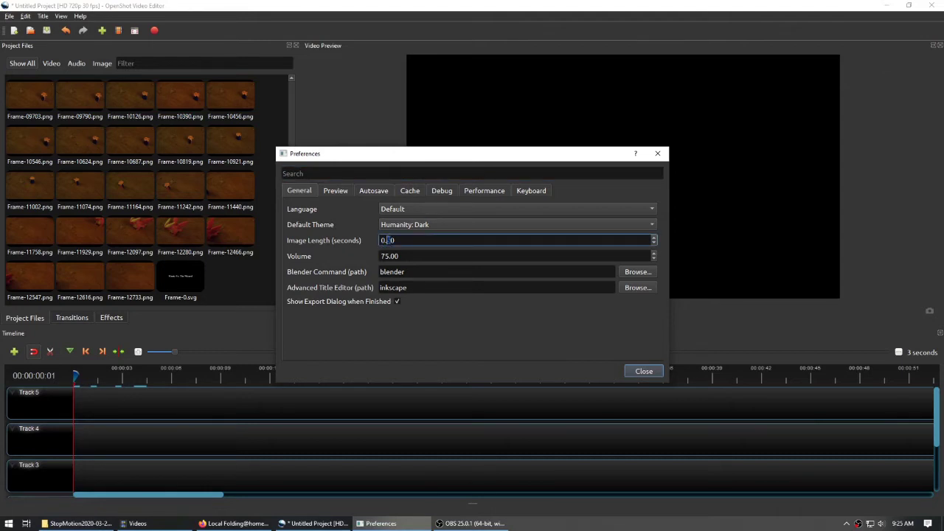
key("Return")
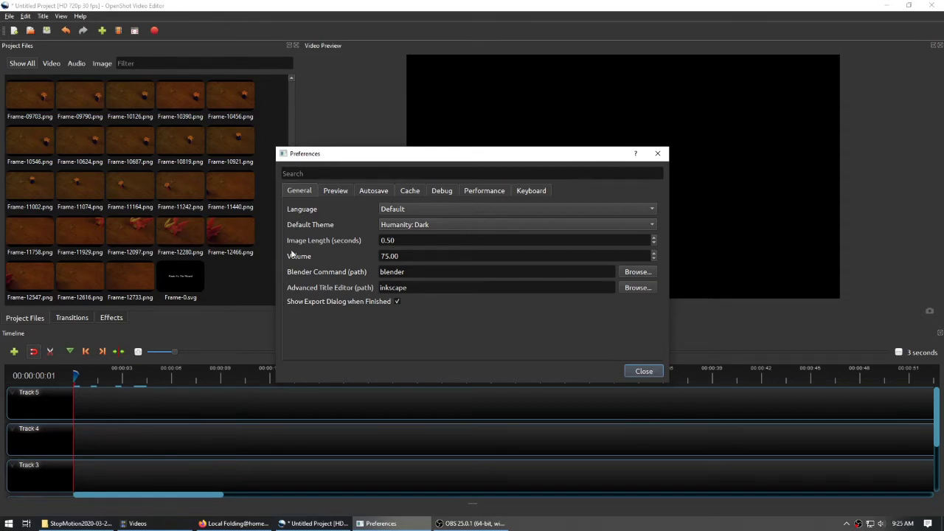
Step: Close Preferences and select all frame images in Project Files to bring up their actions
left_click(648, 372)
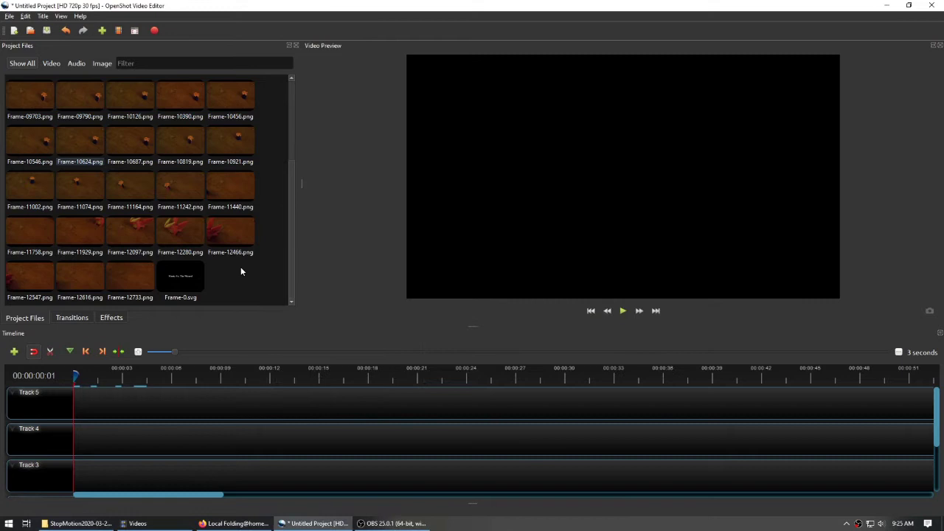
scroll(163, 174, "up", 3)
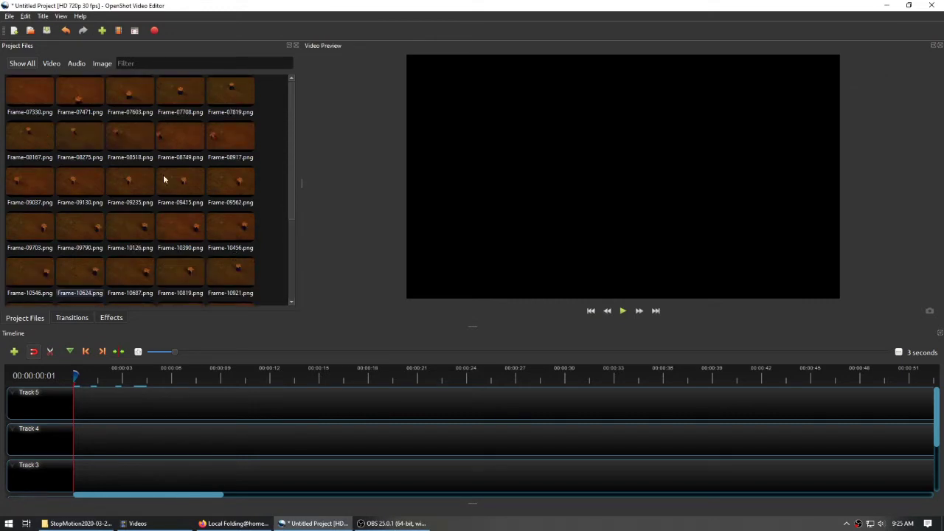
scroll(213, 227, "down", 3)
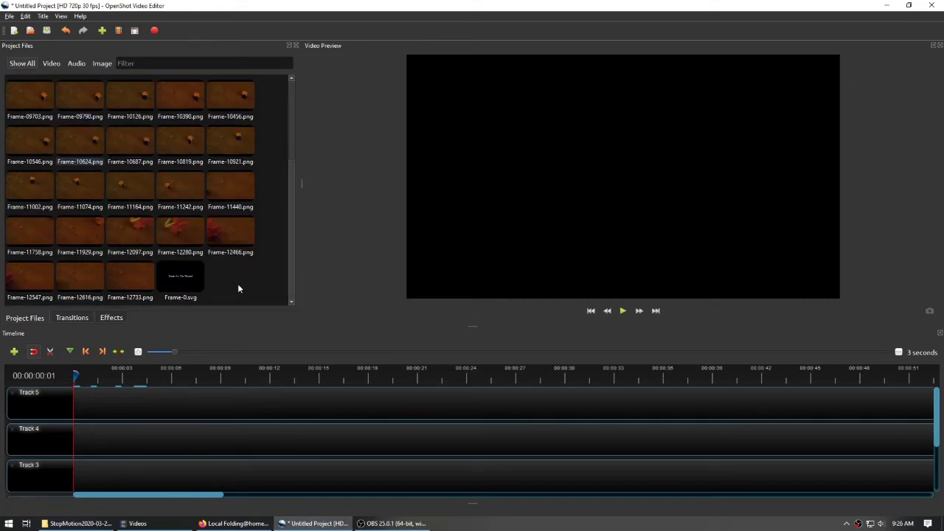
key("ctrl+a")
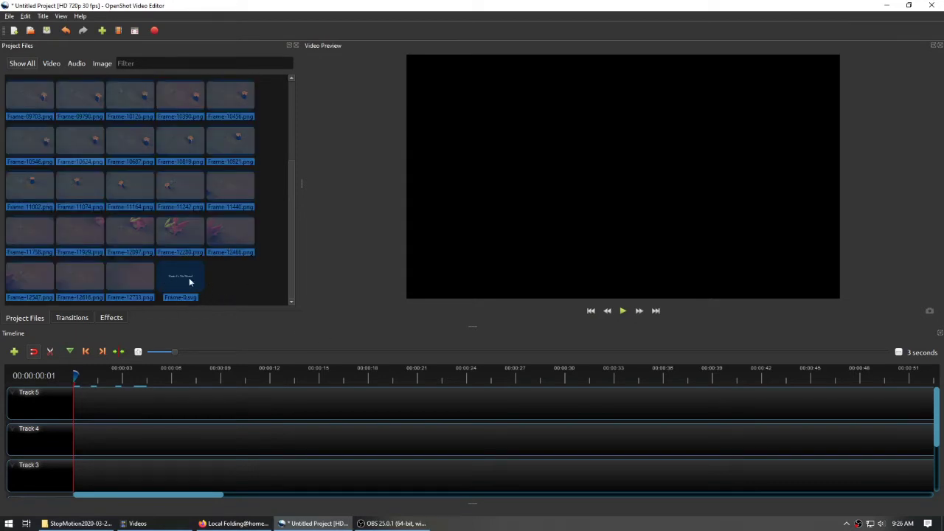
right_click(169, 238)
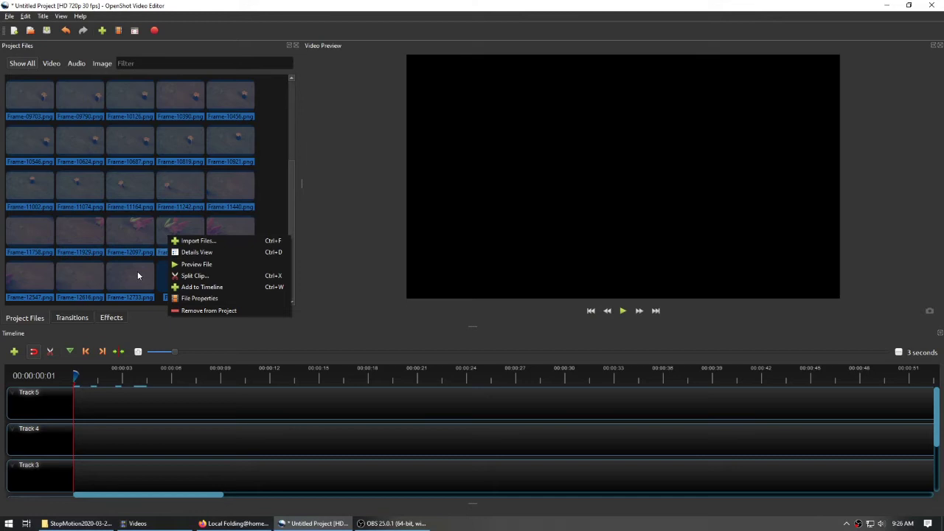
Step: Add all selected frames to Track 5 starting at 0.00, each 0.50 seconds long
left_click(184, 288)
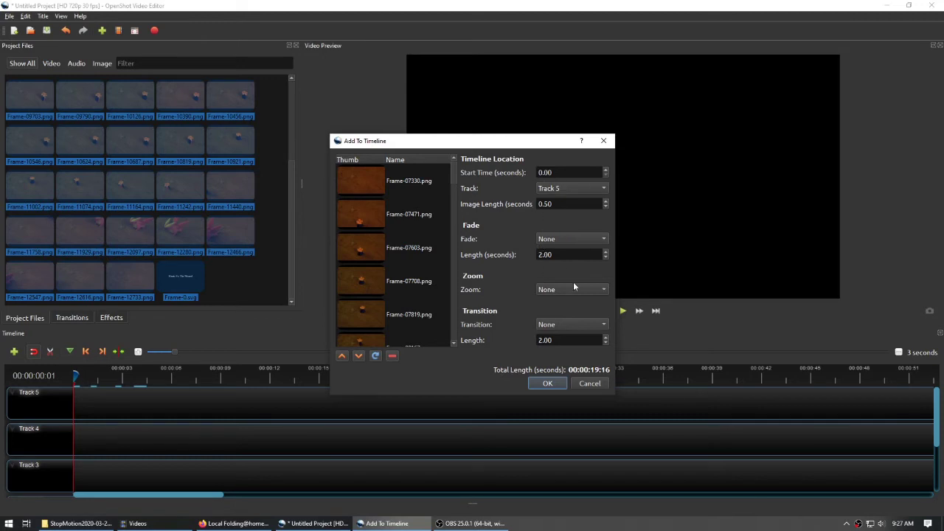
scroll(371, 236, "down", 10)
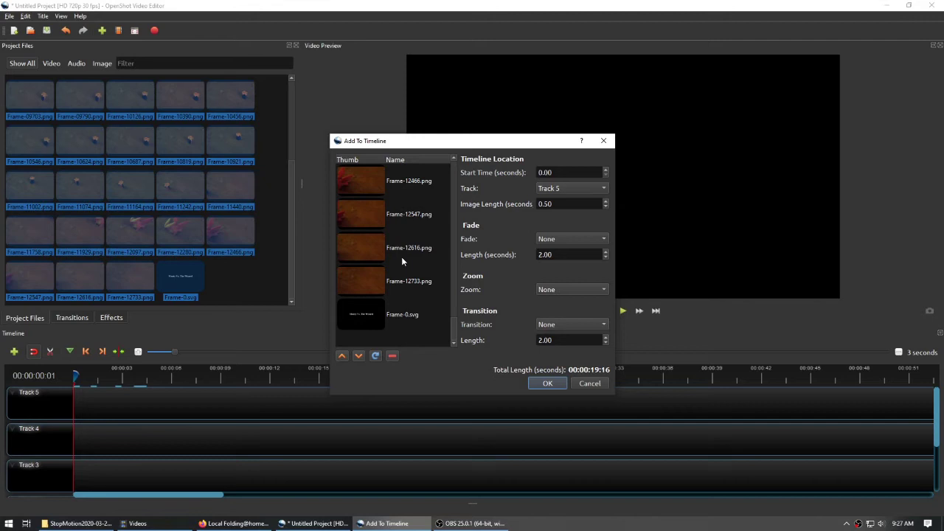
scroll(401, 257, "up", 10)
scroll(404, 219, "down", 6)
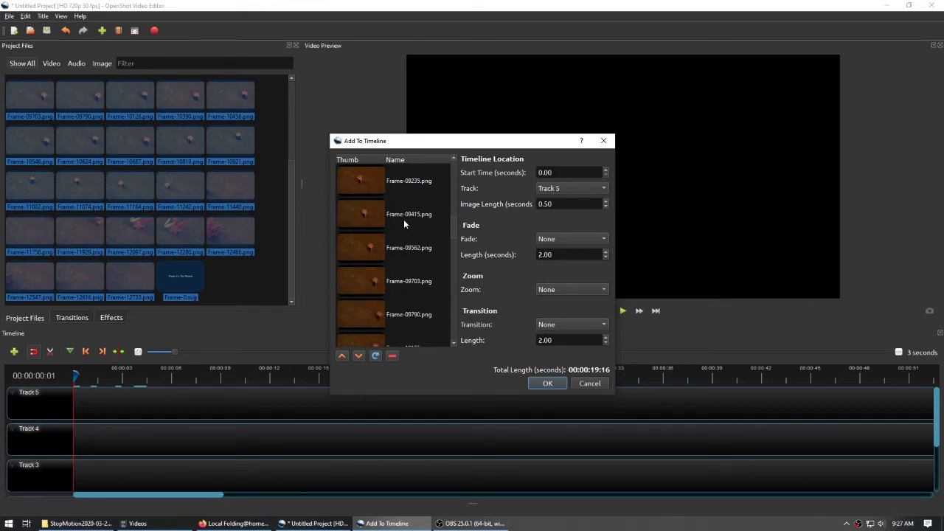
scroll(403, 224, "down", 2)
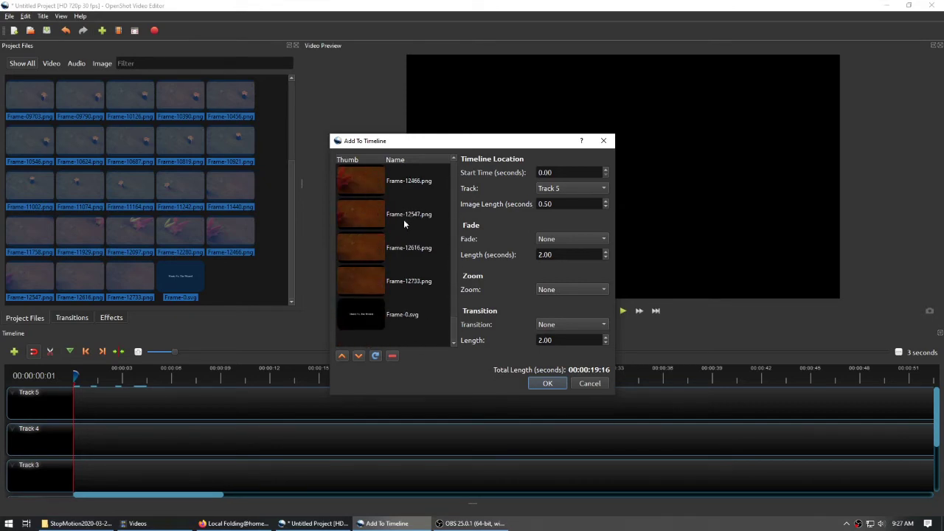
left_click(360, 313)
left_click(378, 255)
left_click(383, 318)
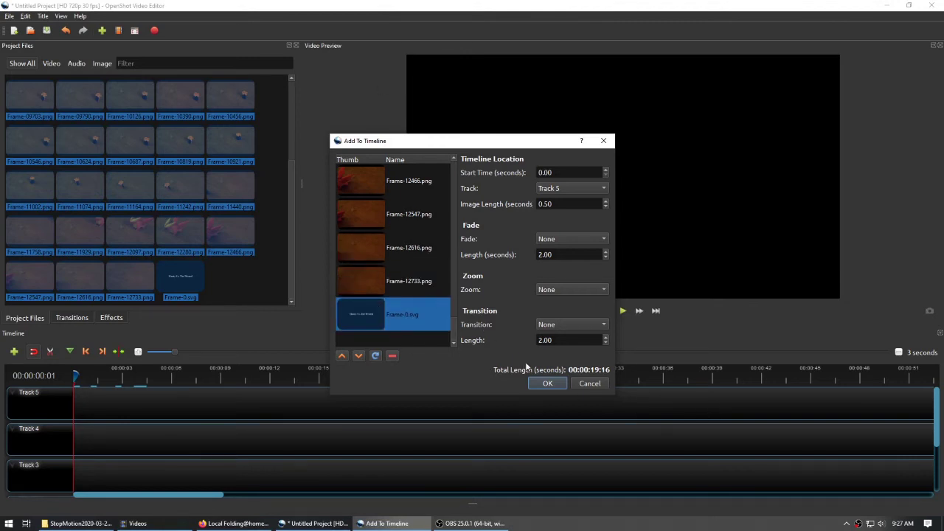
left_click(547, 384)
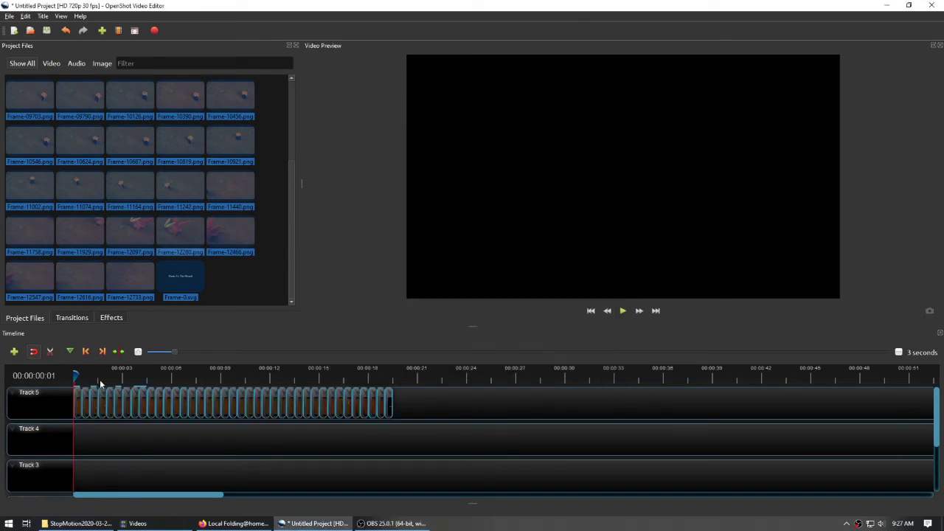
Step: Shift the sequence to Track 3, stretch Frame-0.svg at Track 5's start, and put the first frame on Track 4
left_click_drag(479, 401, 203, 474)
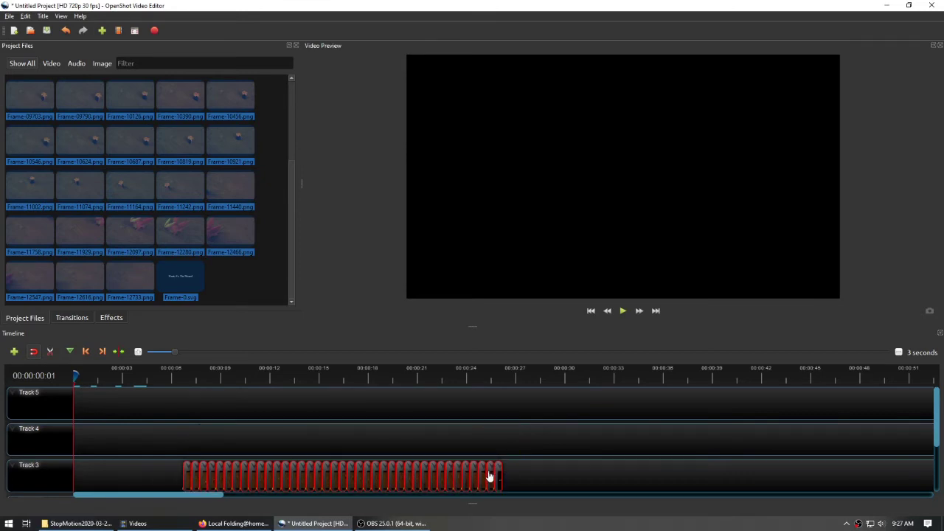
left_click(464, 441)
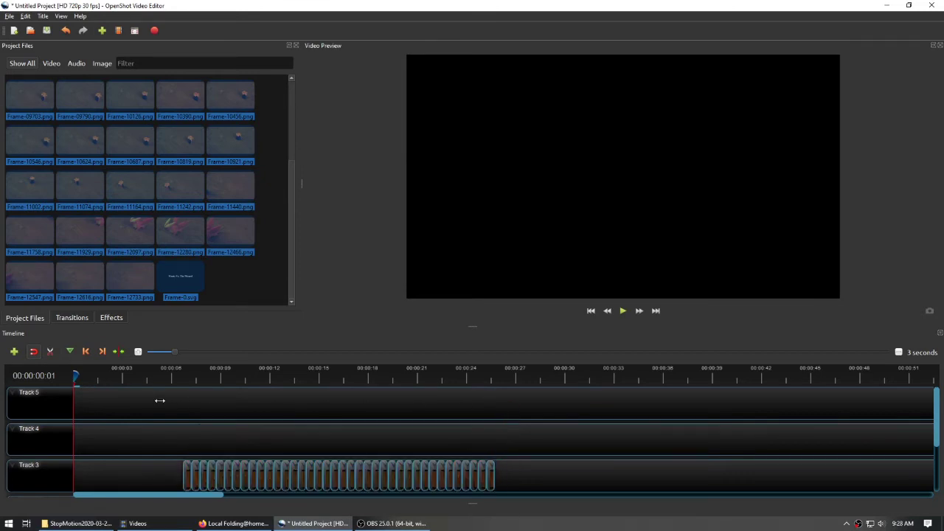
left_click_drag(159, 401, 77, 399)
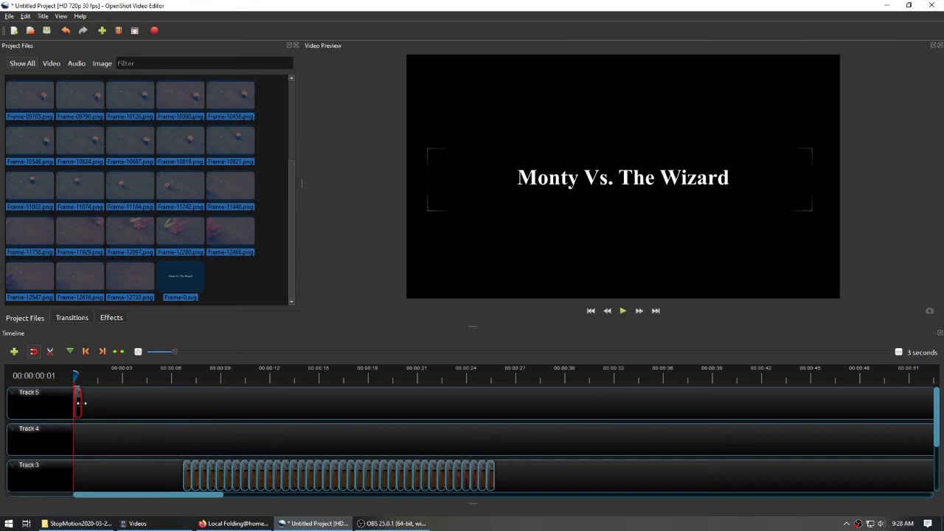
left_click_drag(79, 403, 174, 410)
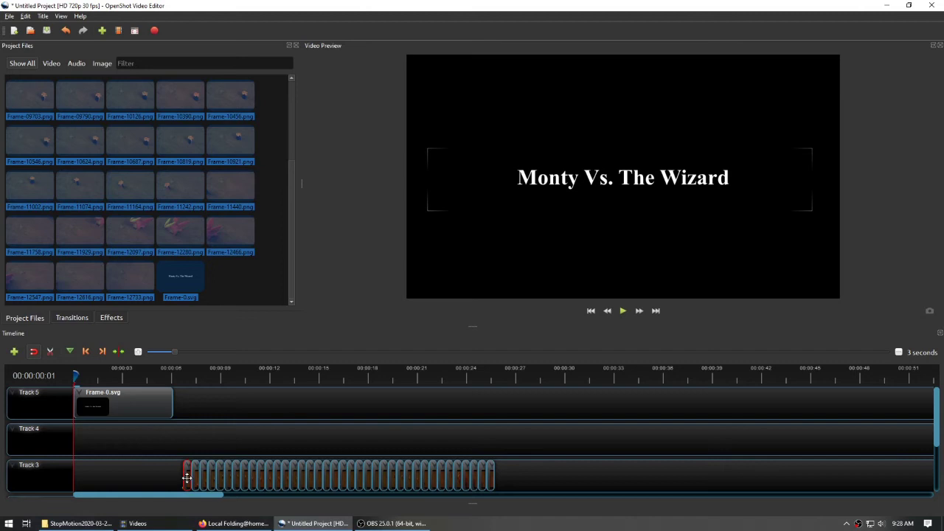
left_click_drag(187, 478, 82, 442)
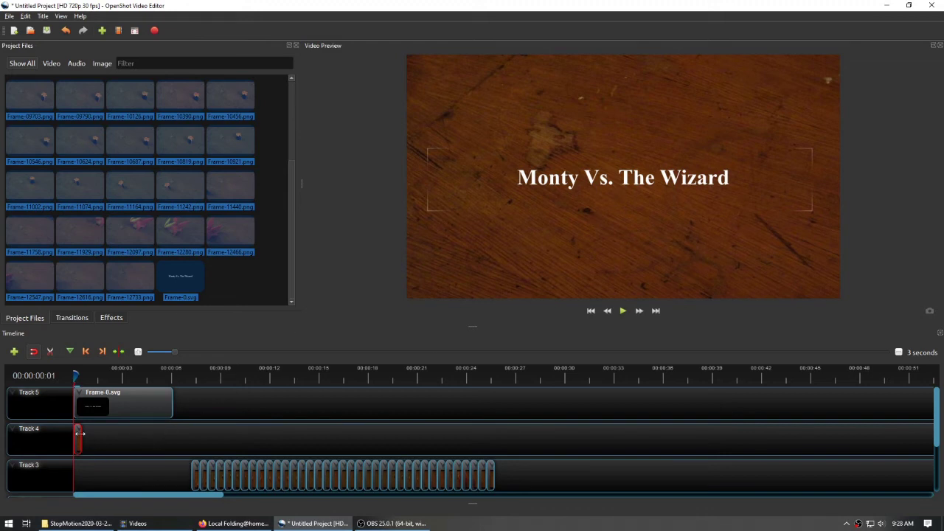
Step: Lengthen the wood-table background frame on Track 4 to sit under the title
left_click_drag(79, 433, 170, 441)
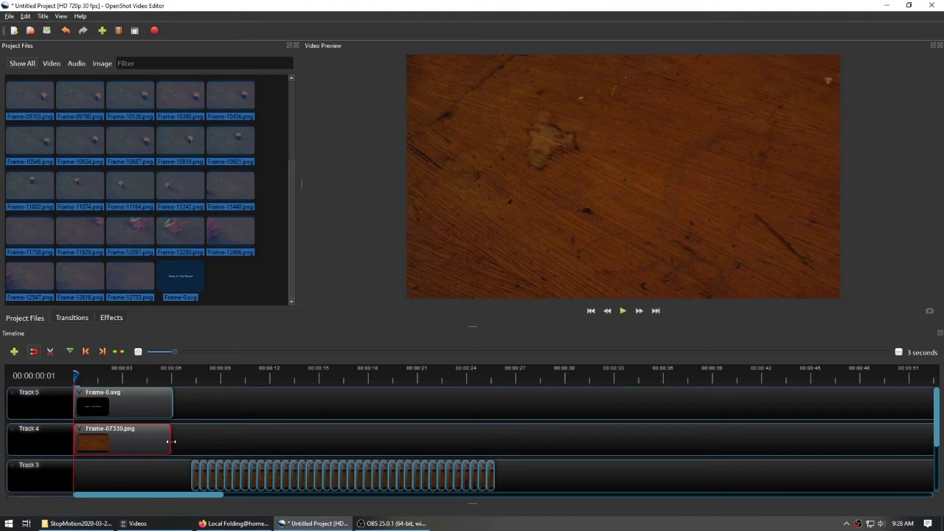
left_click_drag(169, 442, 172, 442)
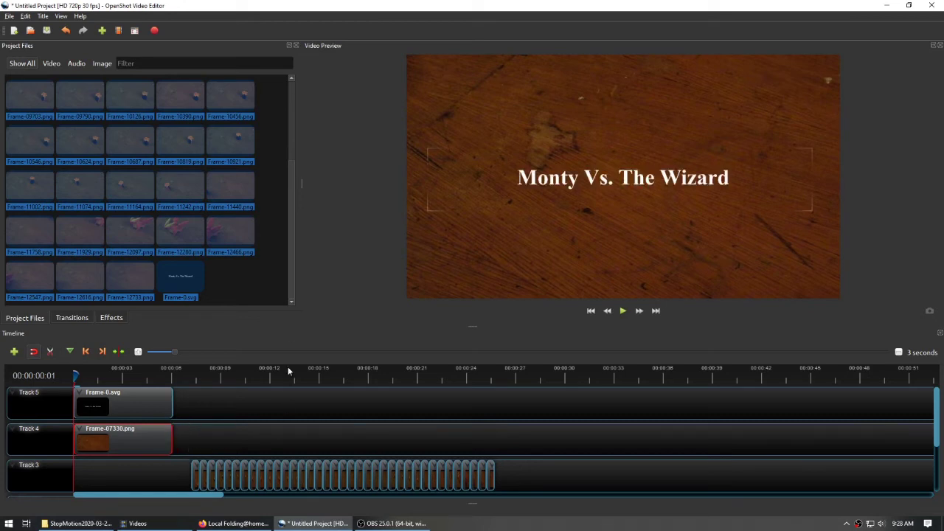
left_click(206, 402)
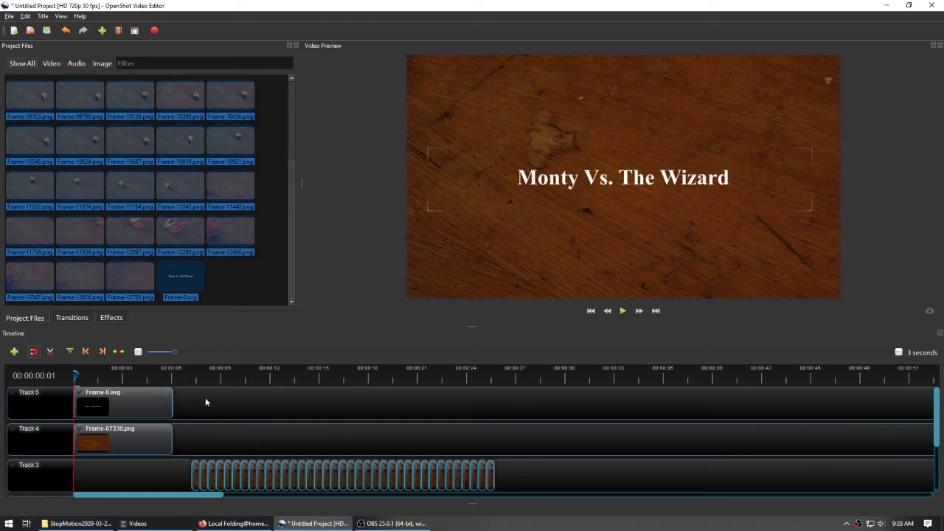
Step: Apply Fade Out (Fast) to the end of the Frame-0.svg title clip
left_click(142, 403)
right_click(139, 397)
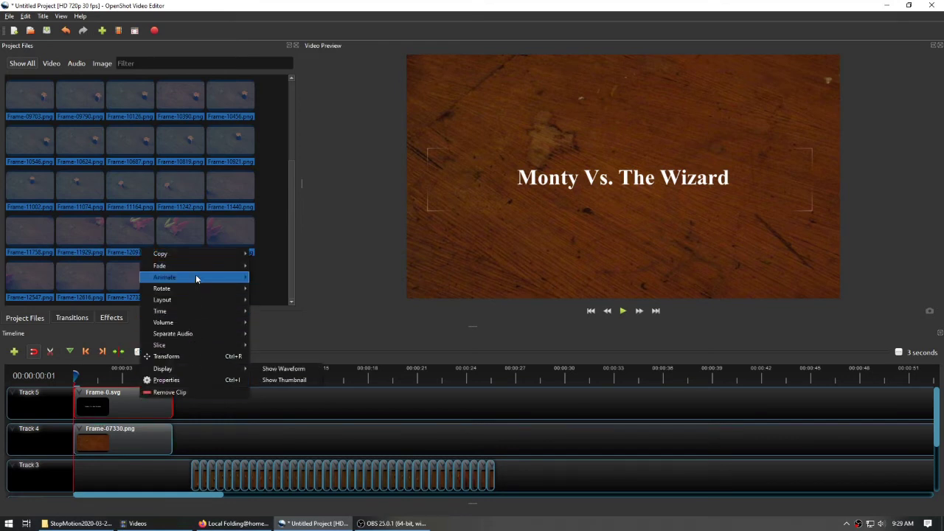
mouse_move(195, 266)
mouse_move(302, 292)
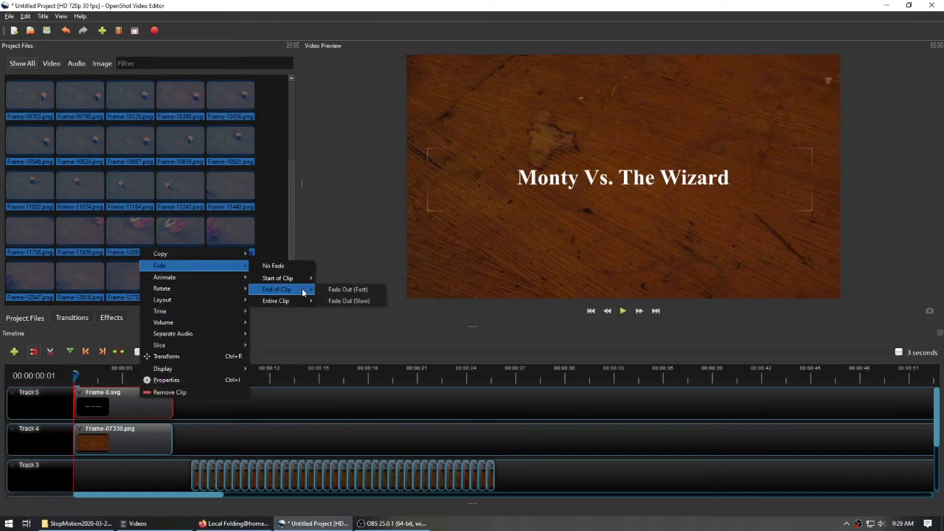
left_click(356, 290)
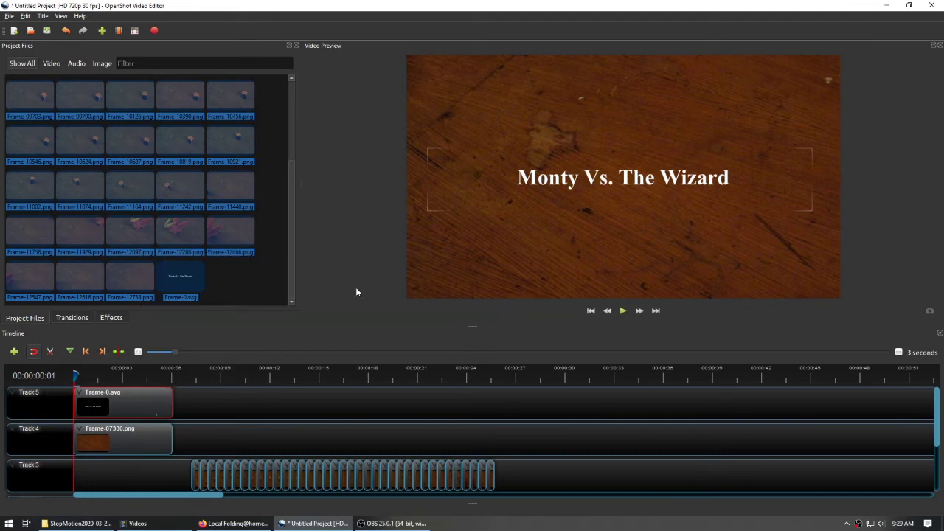
left_click(168, 474)
left_click_drag(161, 473, 183, 473)
Step: Move the first Track 3 frames onto Track 4 after Frame-07330.png, previewing around 7–9 seconds
left_click(197, 478)
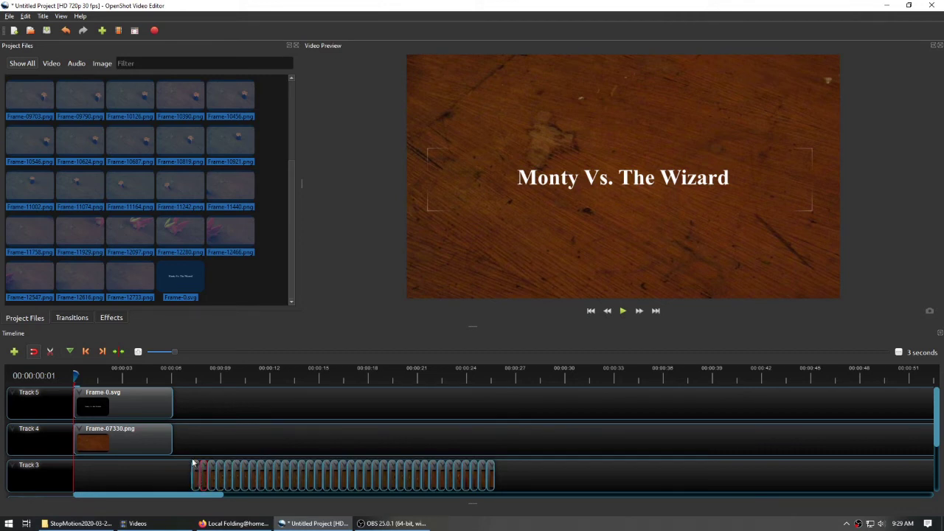
left_click(191, 378)
left_click_drag(190, 378, 240, 384)
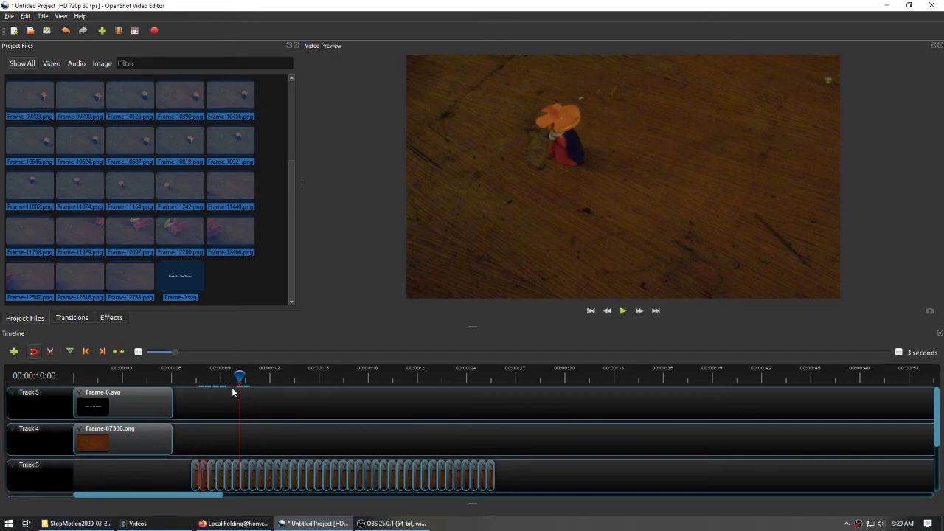
left_click_drag(239, 377, 224, 379)
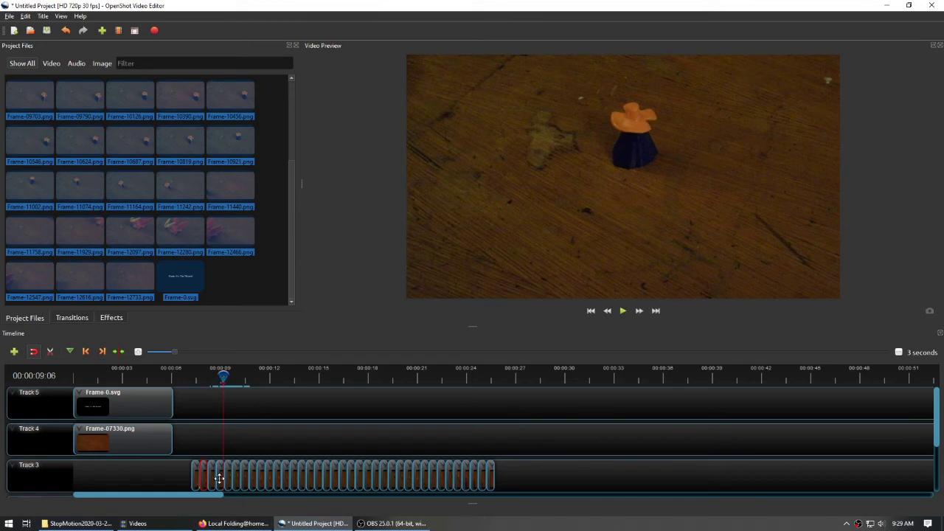
left_click_drag(178, 479, 199, 447)
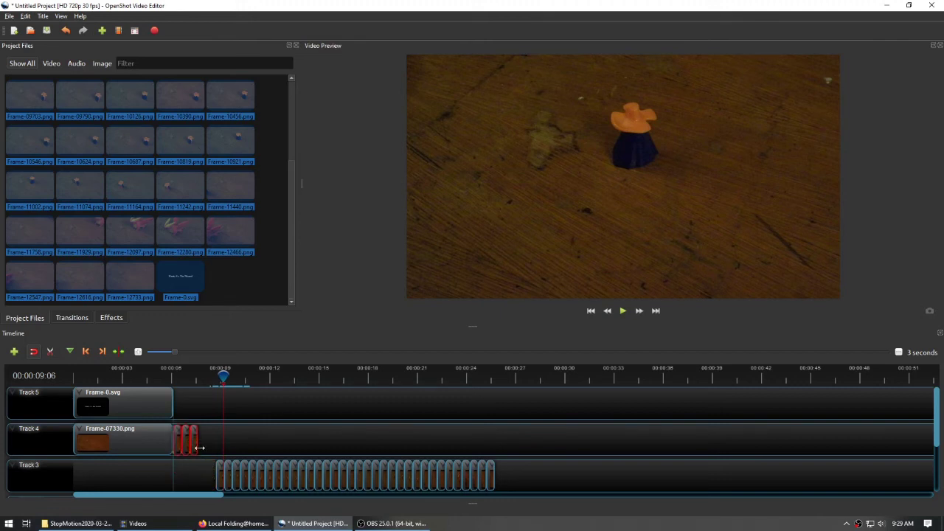
left_click(210, 480)
left_click_drag(218, 481, 215, 443)
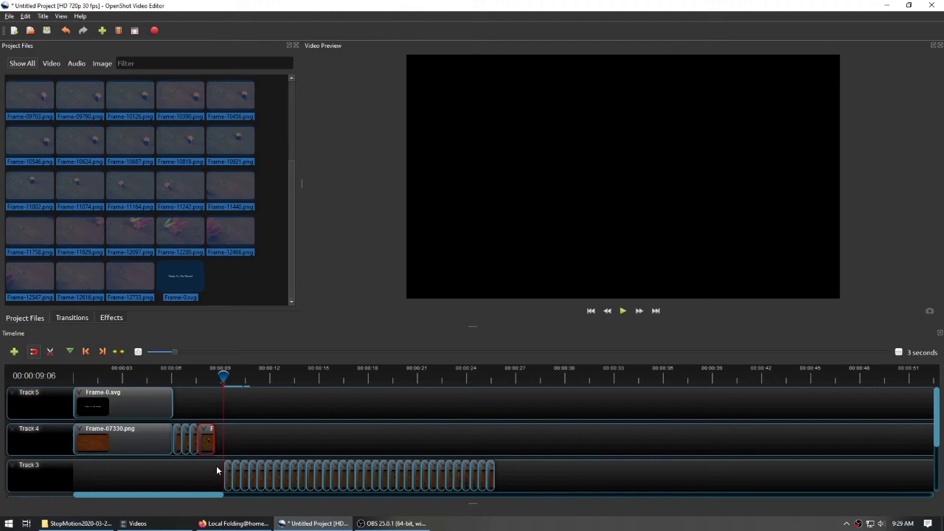
left_click(226, 377)
left_click_drag(228, 377, 368, 378)
Step: Move five Track 3 frames onto the end of Track 4
scroll(352, 487, "up", 2)
left_click_drag(352, 487, 509, 447)
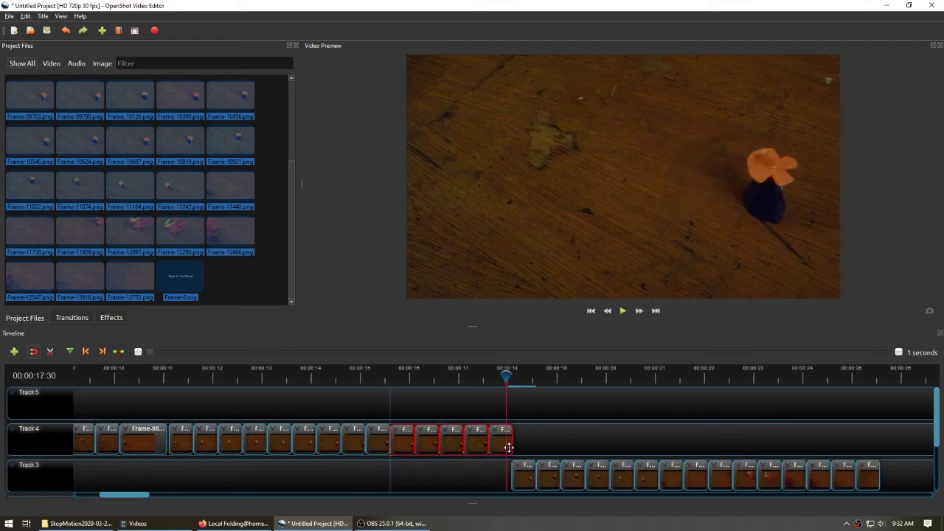
left_click(548, 438)
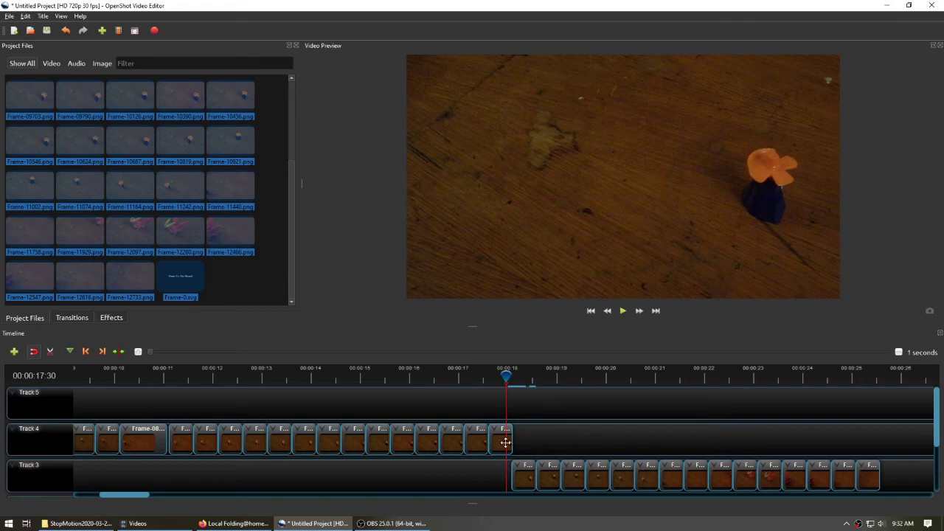
Step: Shorten the frame clips at the 15-second mark so Track 4 ends near 15.5 seconds
left_click(374, 376)
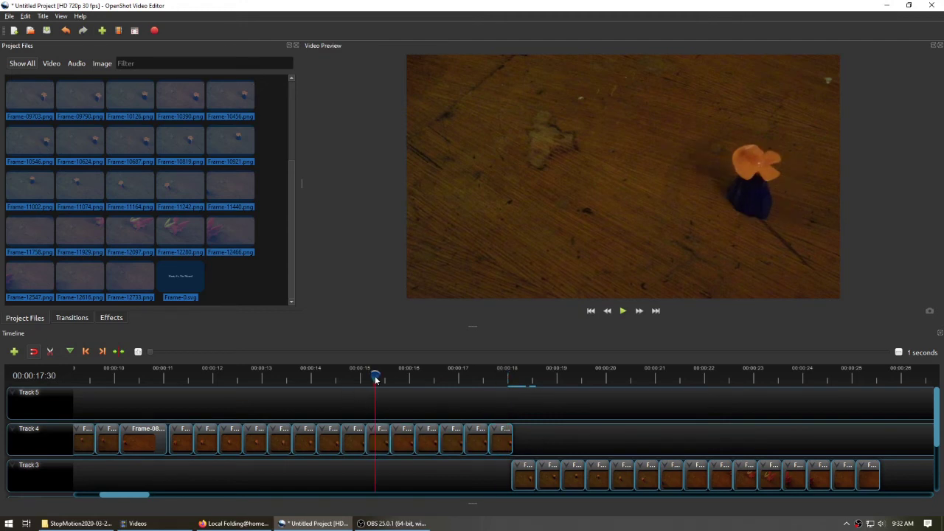
left_click(378, 439)
left_click_drag(391, 440, 367, 442)
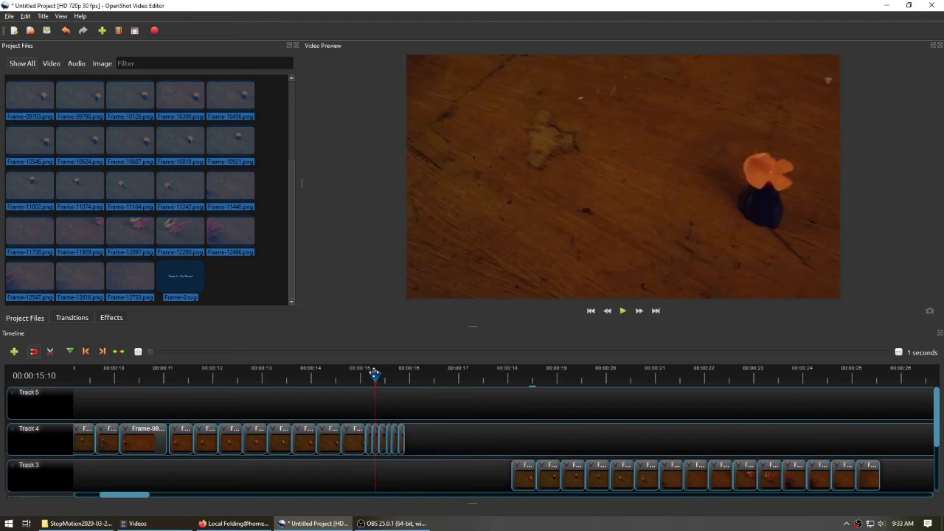
mouse_move(377, 379)
left_mouse_down()
mouse_move(364, 375)
mouse_move(419, 375)
mouse_move(345, 376)
mouse_move(413, 376)
mouse_move(383, 376)
left_mouse_up()
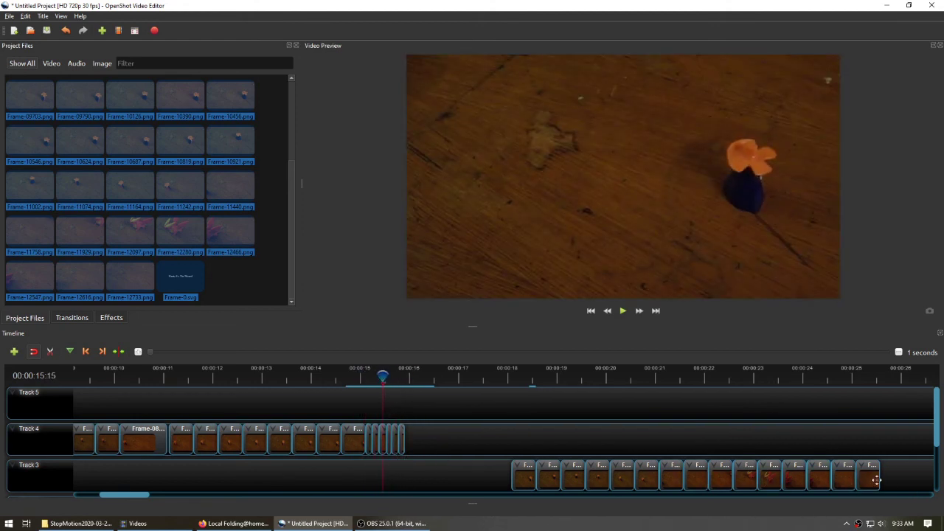
Step: Move the remaining 15 frames from Track 3 onto Track 4 after the last clip
left_click_drag(467, 487, 896, 466)
left_click_drag(531, 480, 428, 440)
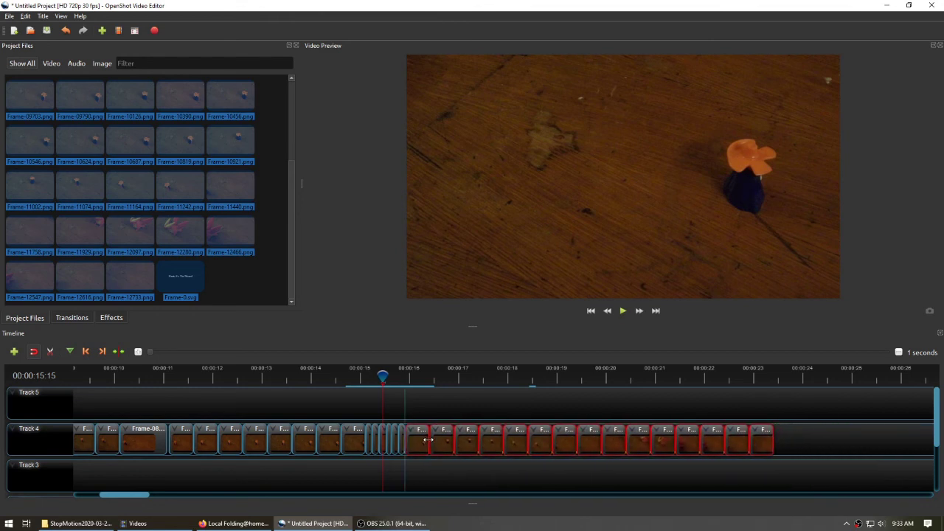
left_click(818, 456)
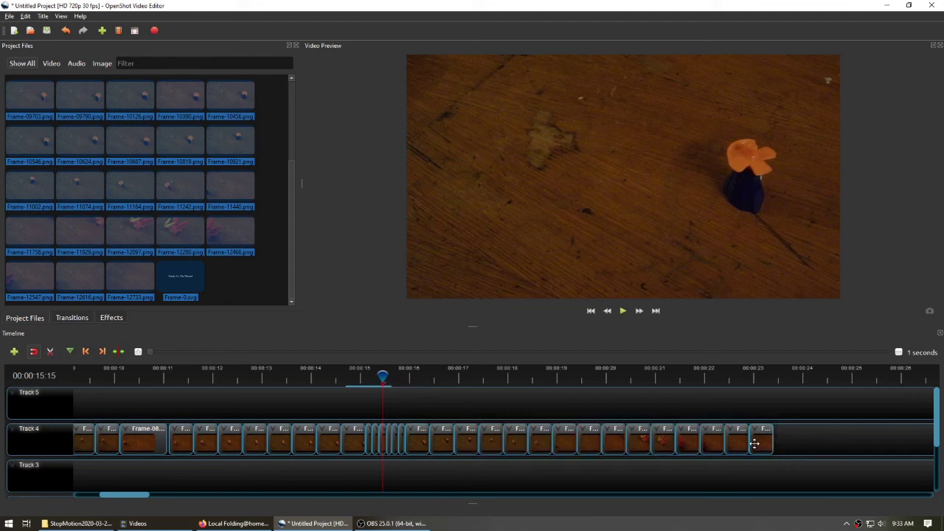
Step: Stretch Frame-12733.png so the final frame holds until about 25.5 seconds
left_click(764, 435)
left_click_drag(756, 380, 761, 375)
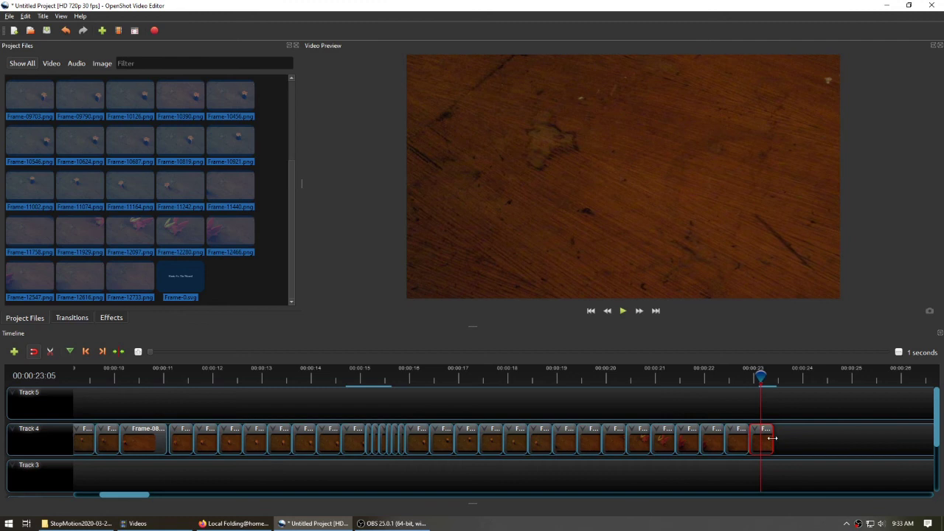
left_click_drag(772, 439, 881, 442)
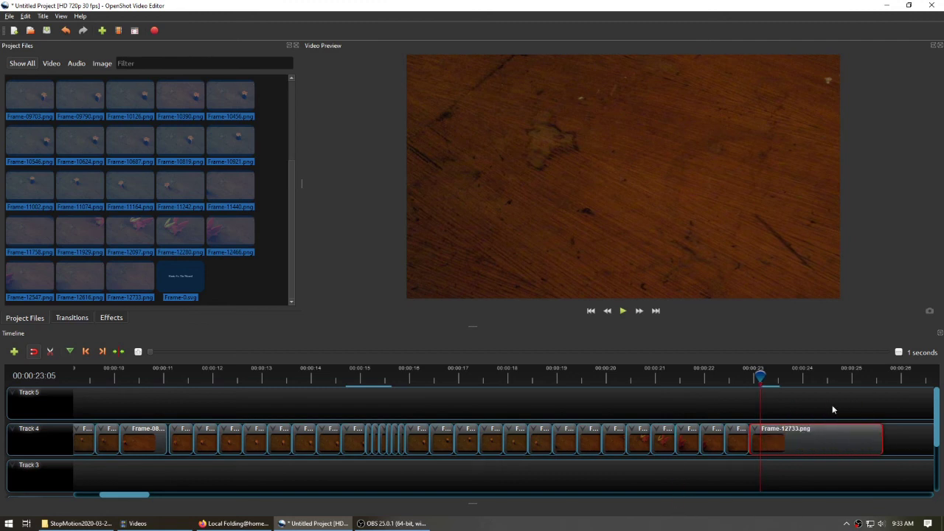
left_click_drag(762, 378, 74, 376)
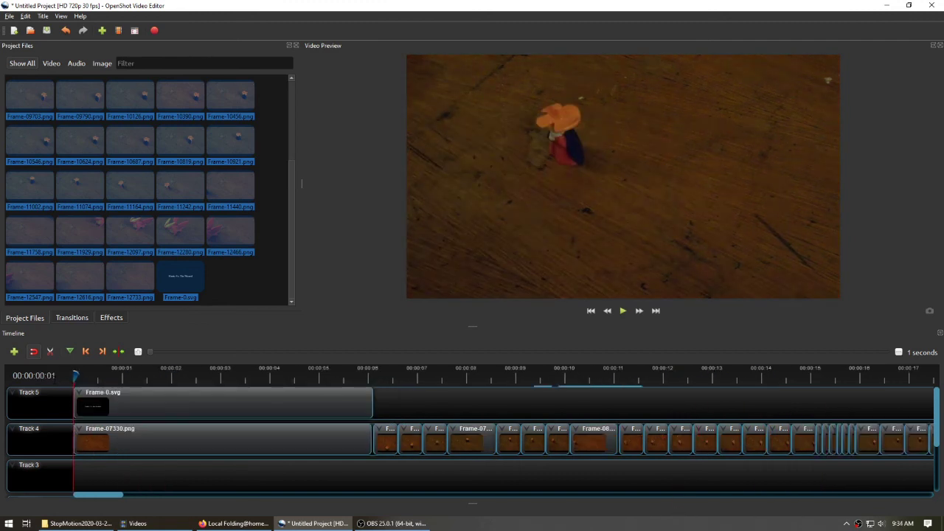
left_click(592, 311)
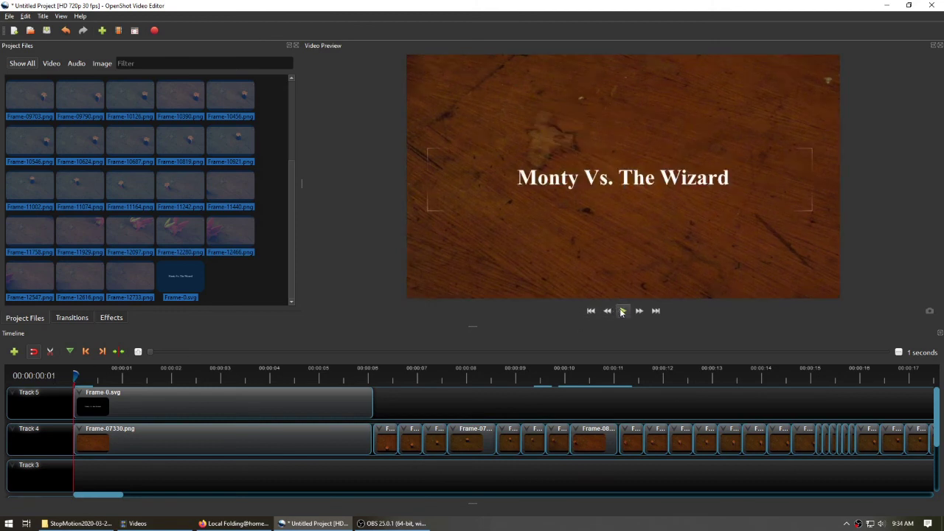
left_click(623, 311)
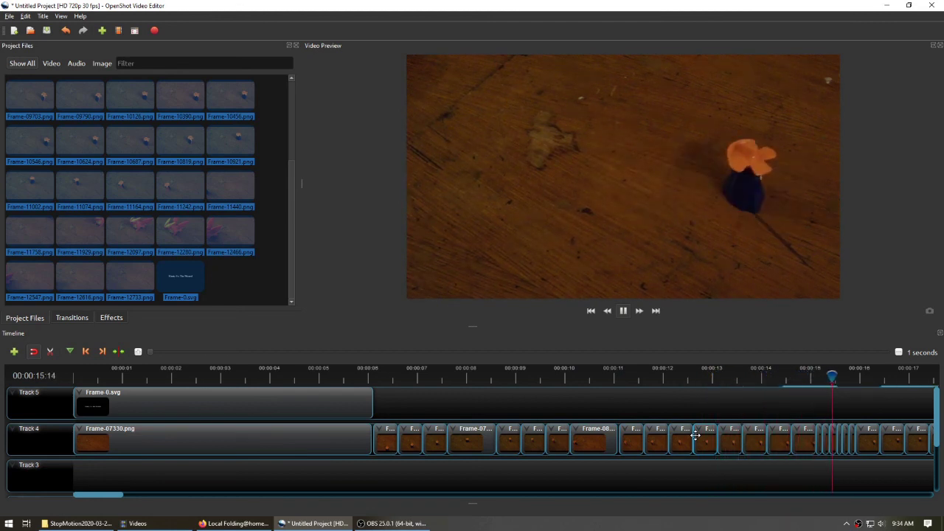
left_click(808, 379)
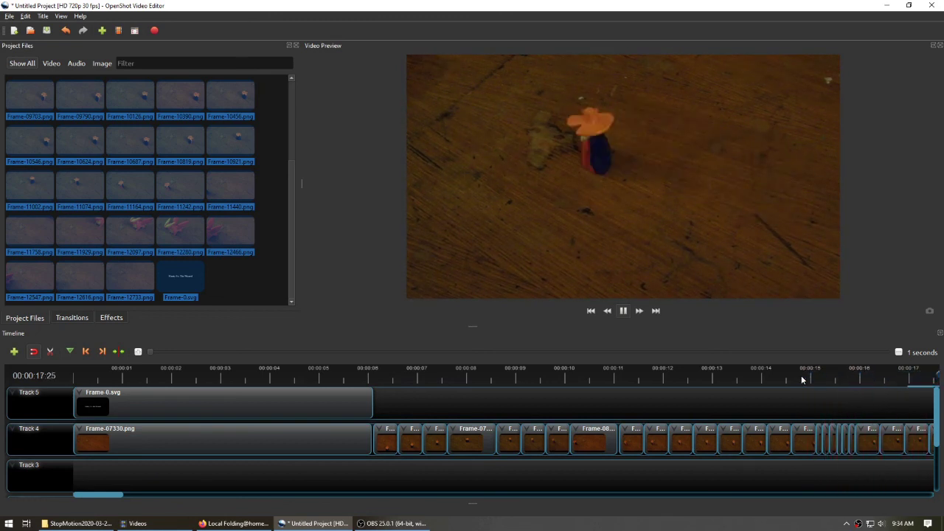
left_click(775, 378)
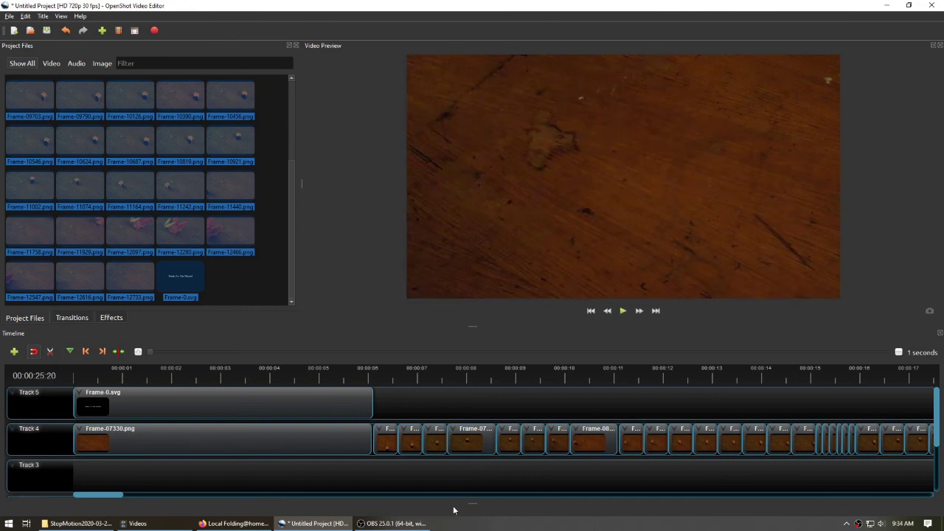
left_click_drag(100, 494, 136, 494)
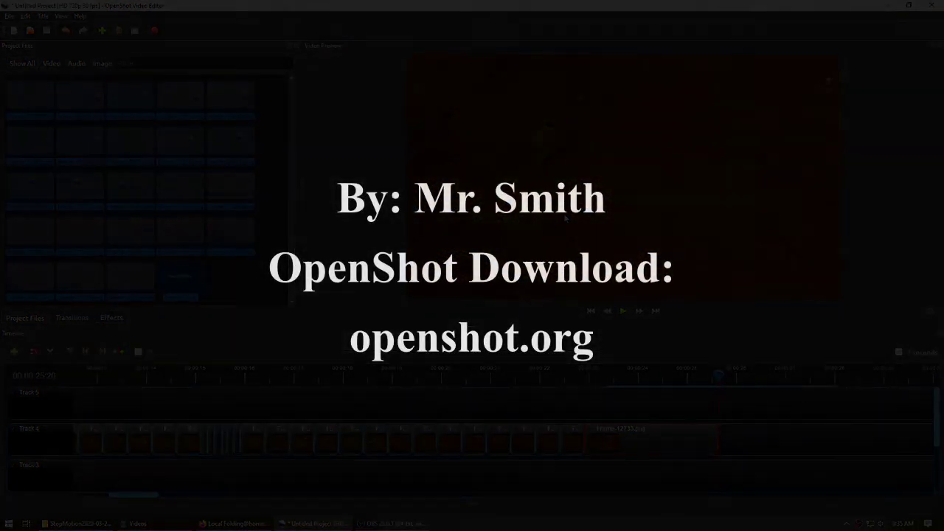